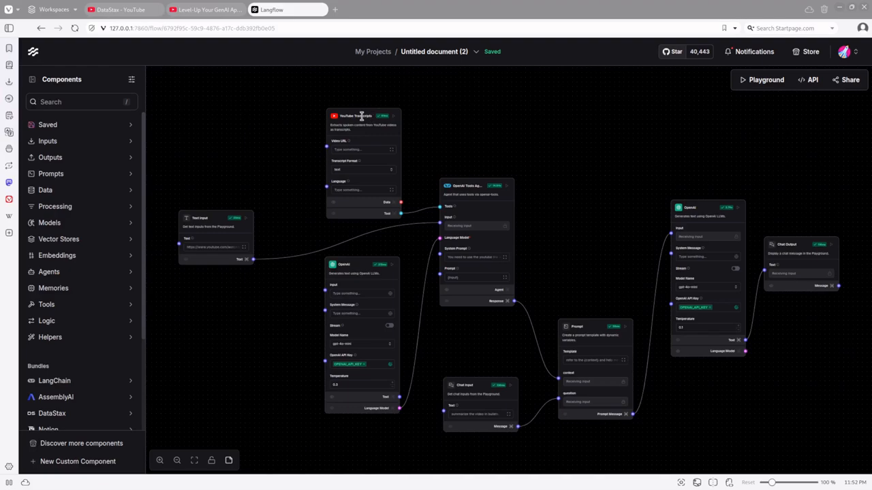
# Step: Examine the YouTube Transcripts, Text Input and OpenAI Tools Agent components in the flow
pyautogui.click(361, 115)
pyautogui.scroll(3, 243, 155)
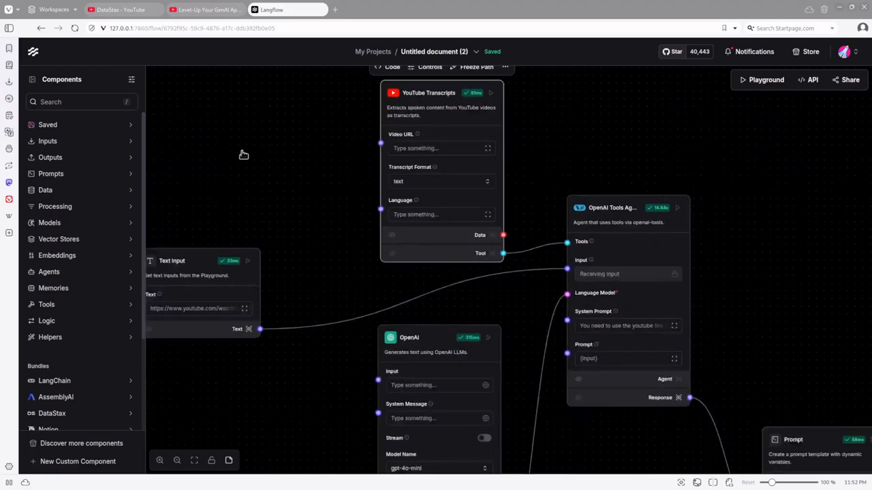
pyautogui.scroll(1, 243, 154)
pyautogui.moveTo(247, 147); pyautogui.dragTo(362, 116)
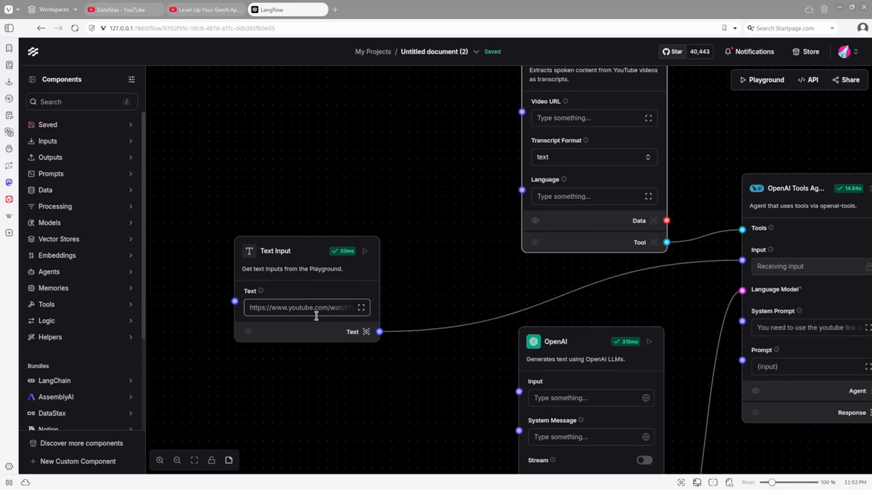
pyautogui.moveTo(430, 279); pyautogui.dragTo(365, 272)
pyautogui.scroll(-1, 365, 272)
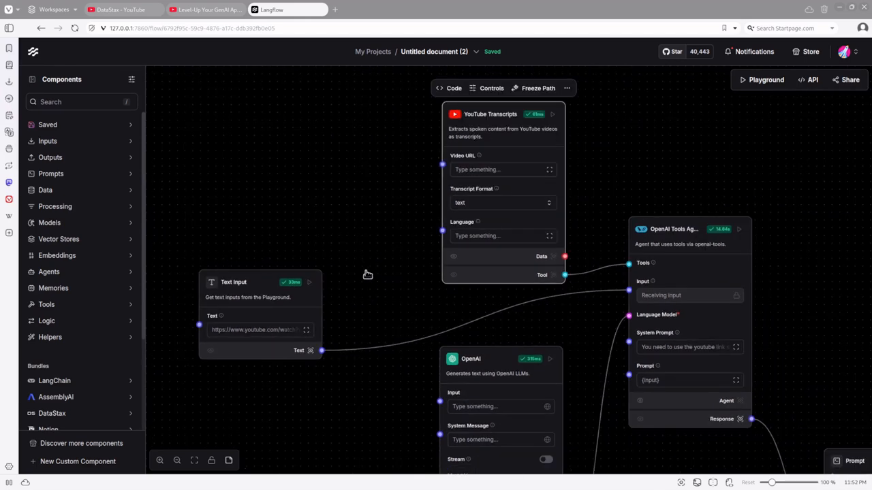
pyautogui.click(671, 225)
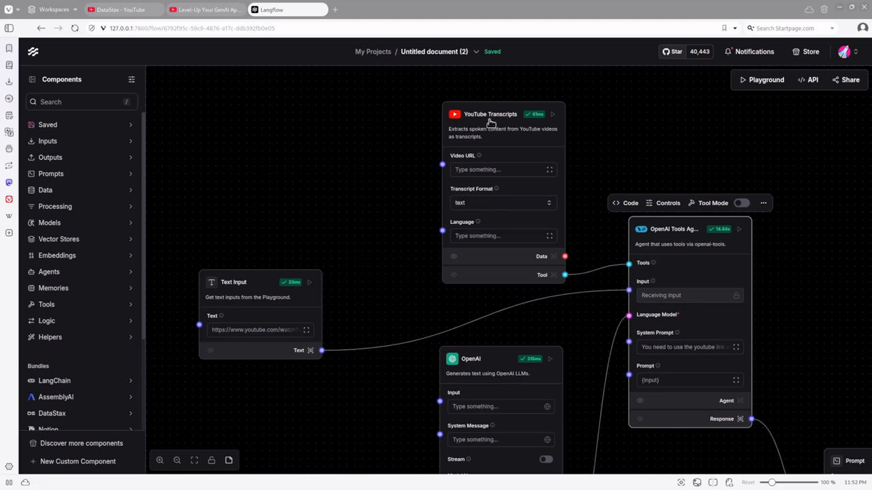
# Step: Look up the YouTube Transcripts component in the Tools category of the component library
pyautogui.click(66, 306)
pyautogui.scroll(-5, 77, 313)
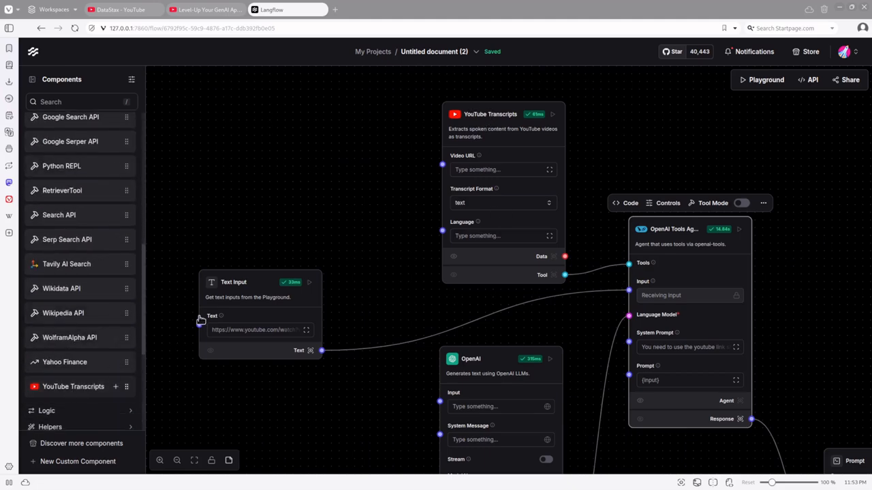
pyautogui.click(594, 362)
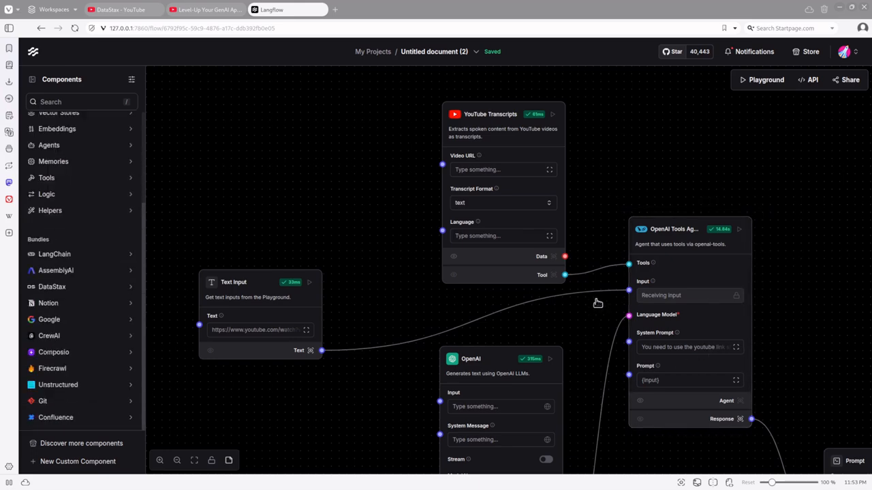
# Step: Check the available model names in the OpenAI component that feeds the OpenAI Tools Agent, keeping the current selection
pyautogui.moveTo(598, 304); pyautogui.dragTo(606, 259)
pyautogui.click(663, 274)
pyautogui.scroll(-4, 550, 289)
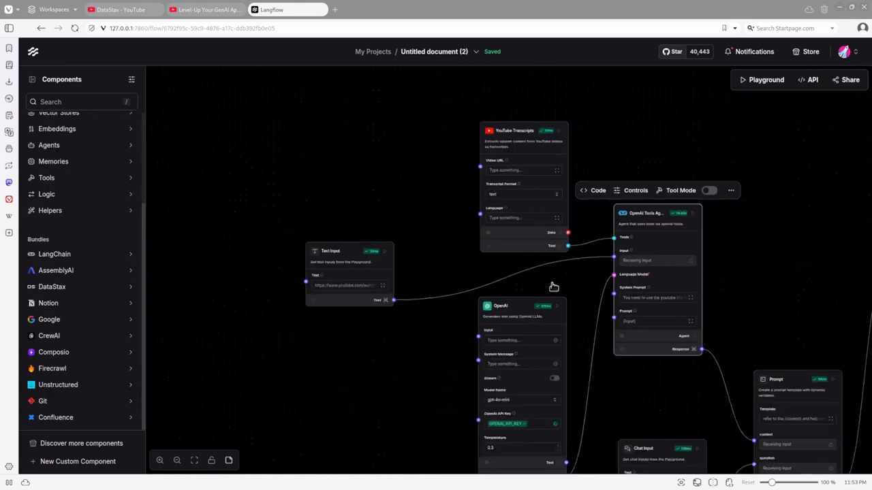
pyautogui.scroll(4, 584, 238)
pyautogui.moveTo(595, 409); pyautogui.dragTo(573, 344)
pyautogui.scroll(2, 545, 327)
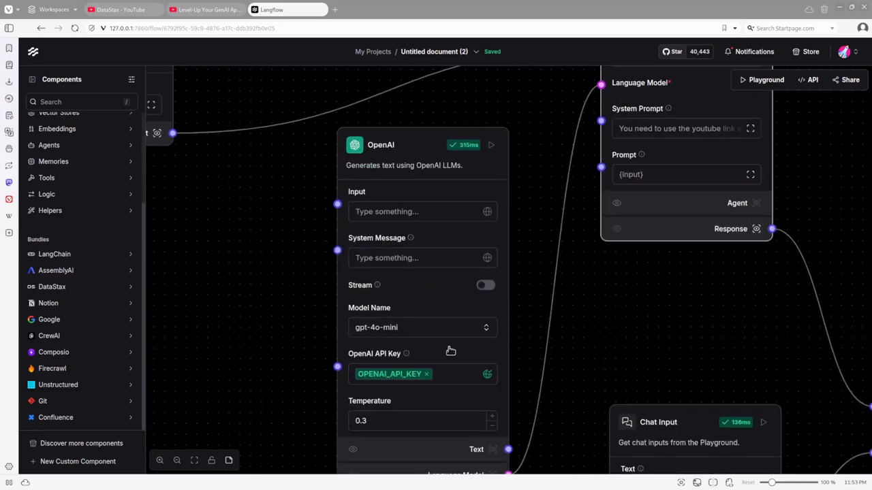
pyautogui.click(436, 330)
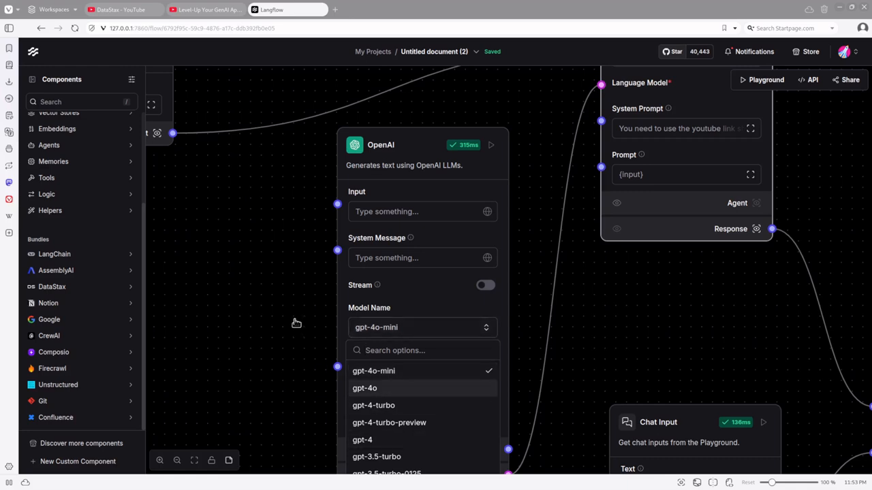
pyautogui.click(237, 357)
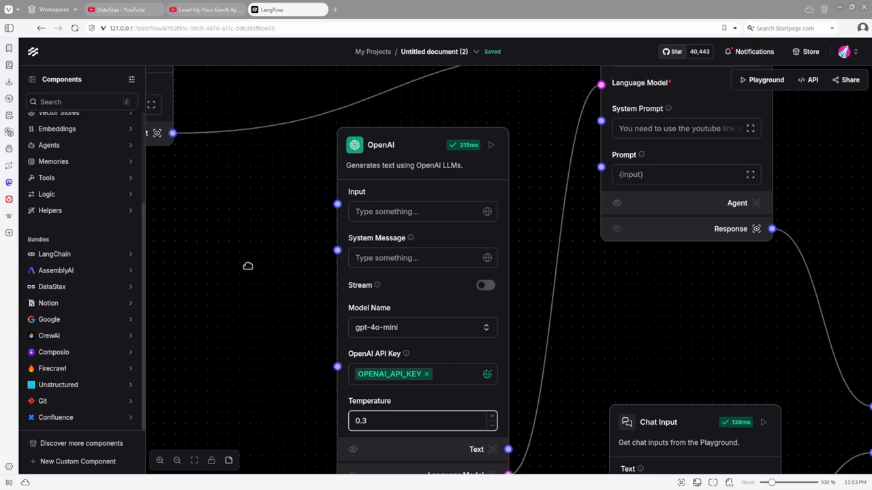
# Step: Review the full system prompt of the OpenAI Tools Agent and close its text editor
pyautogui.scroll(-2, 247, 260)
pyautogui.moveTo(132, 320); pyautogui.dragTo(124, 345)
pyautogui.scroll(-2, 594, 353)
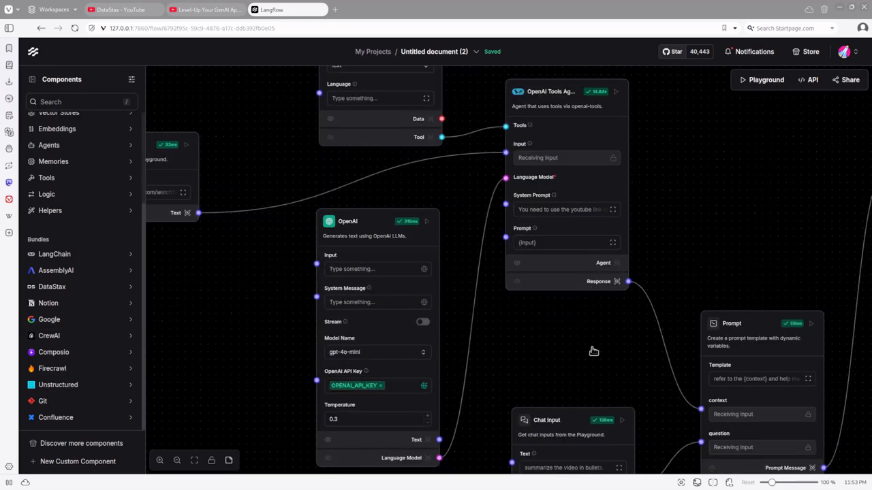
pyautogui.moveTo(622, 319); pyautogui.dragTo(630, 356)
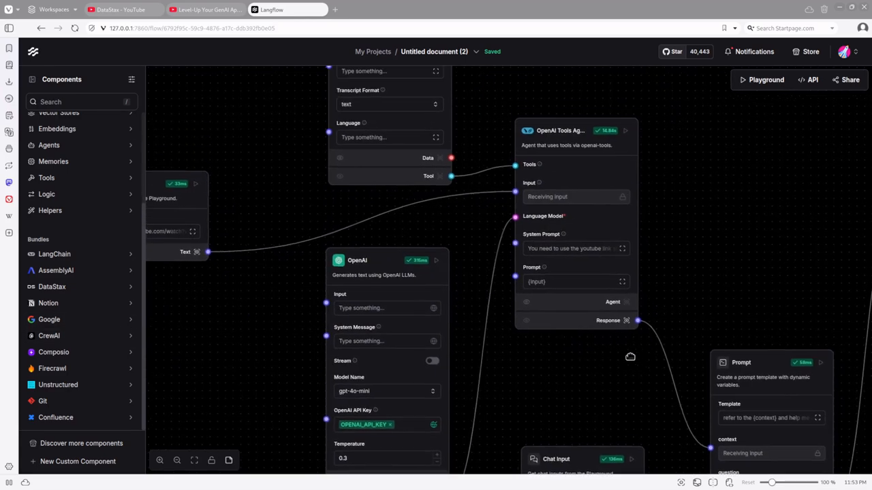
pyautogui.scroll(-3, 564, 283)
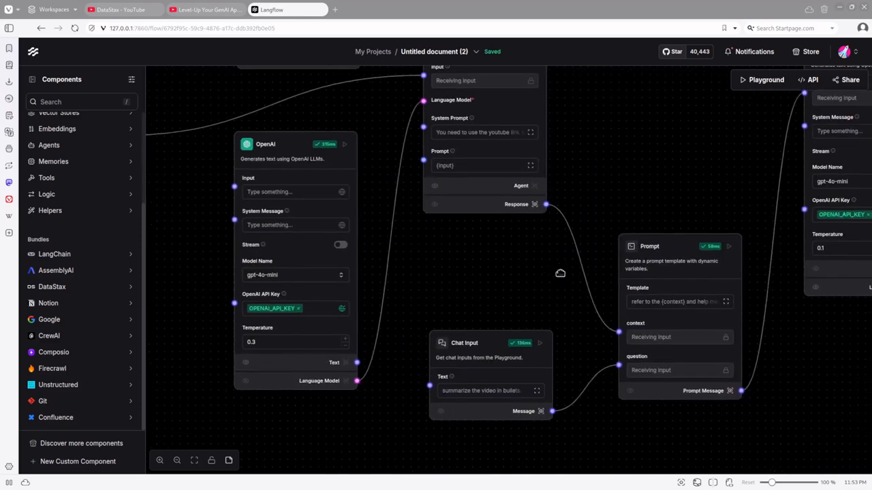
pyautogui.scroll(3, 668, 392)
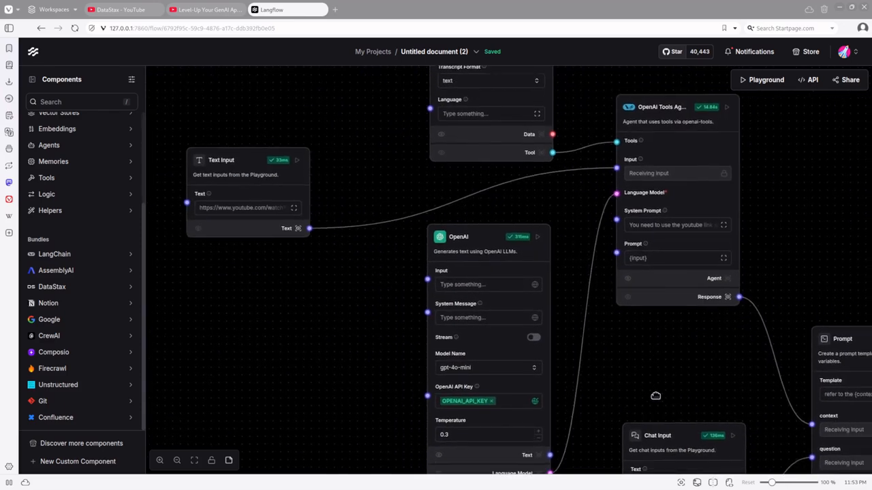
pyautogui.scroll(1, 655, 396)
pyautogui.click(711, 238)
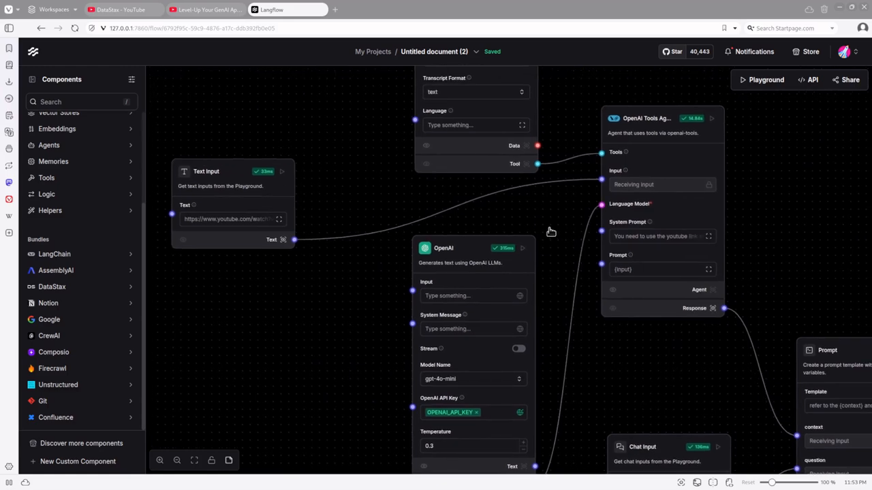
pyautogui.click(199, 103)
pyautogui.hotkey('ctrl', 'a')
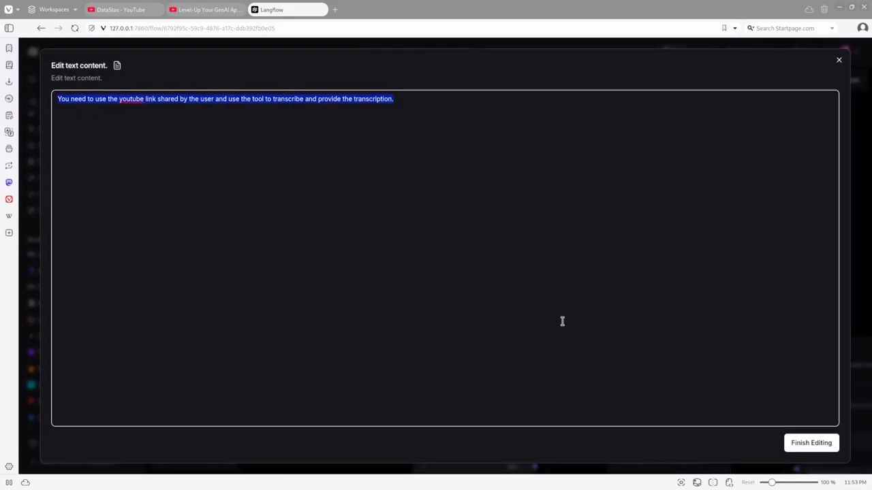
pyautogui.click(817, 444)
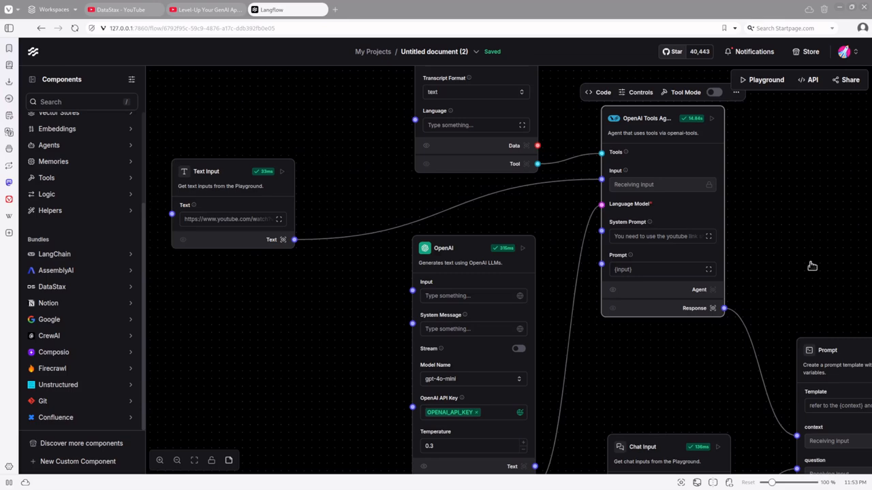
# Step: Review the Prompt component's template with its context and question variables, and check and save it
pyautogui.moveTo(811, 267); pyautogui.dragTo(596, 138)
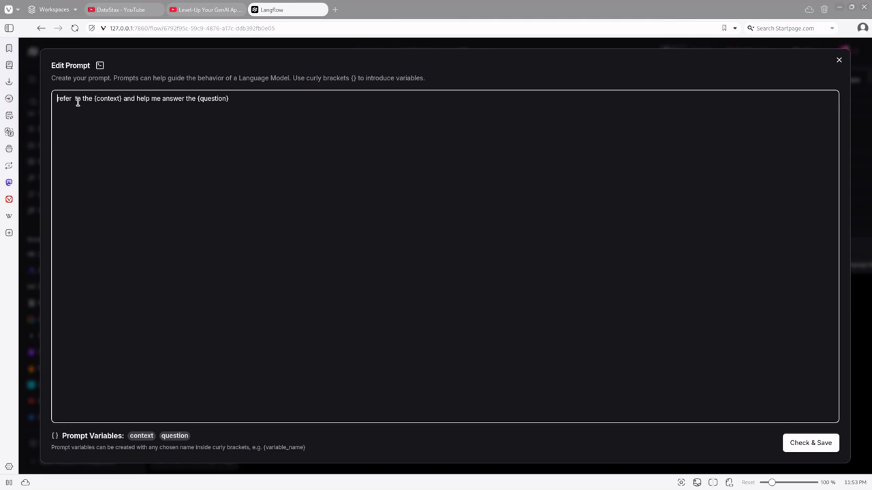
pyautogui.moveTo(78, 100); pyautogui.dragTo(168, 98)
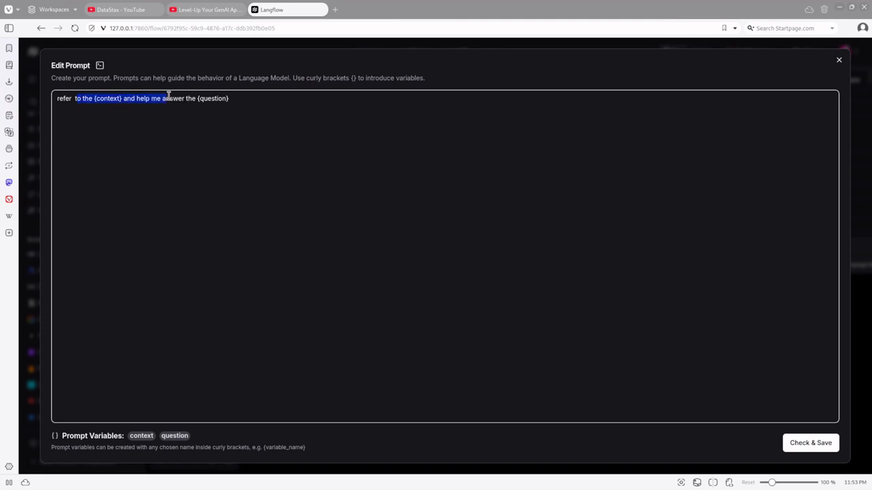
pyautogui.click(213, 120)
pyautogui.click(827, 444)
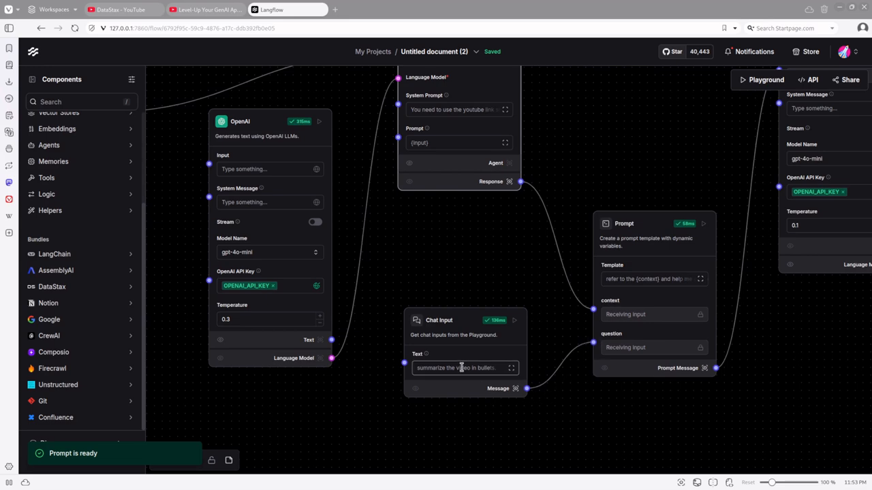
# Step: Examine how the Chat Input, Prompt, final OpenAI model and Chat Output are connected, including the model's temperature setting
pyautogui.moveTo(544, 402); pyautogui.dragTo(373, 415)
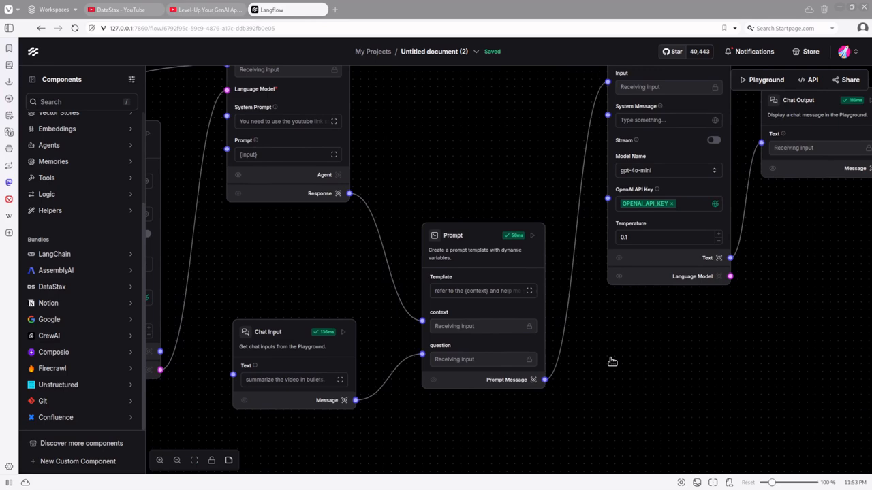
pyautogui.scroll(-1, 603, 385)
pyautogui.scroll(-1, 482, 384)
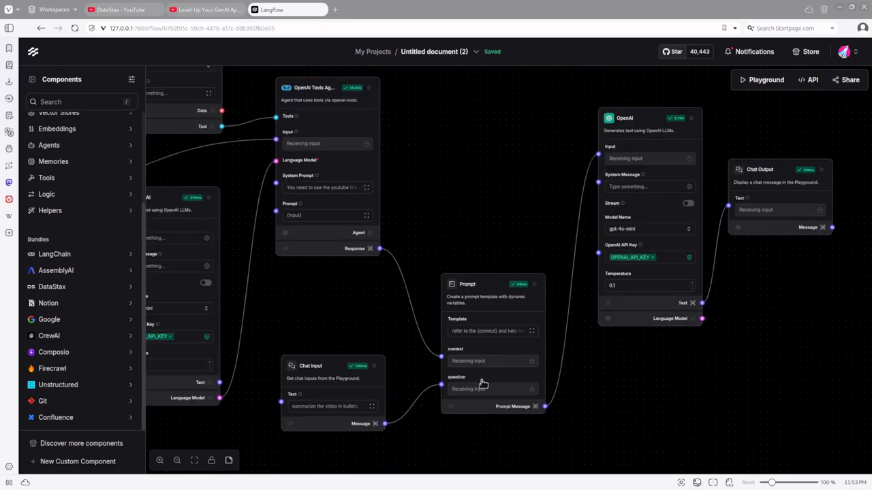
pyautogui.click(630, 287)
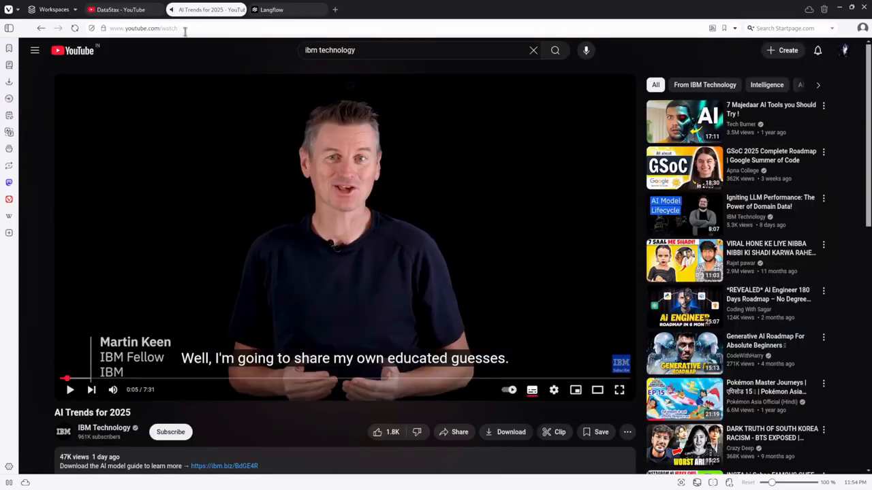
# Step: Copy the link of the "AI Trends for 2025" YouTube video and replace the Text Input's URL with it in Langflow
pyautogui.click(206, 28)
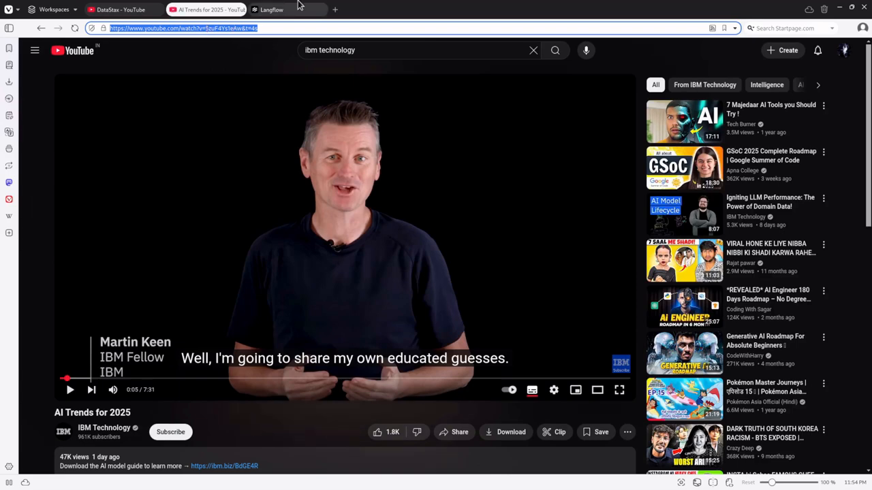
pyautogui.click(276, 9)
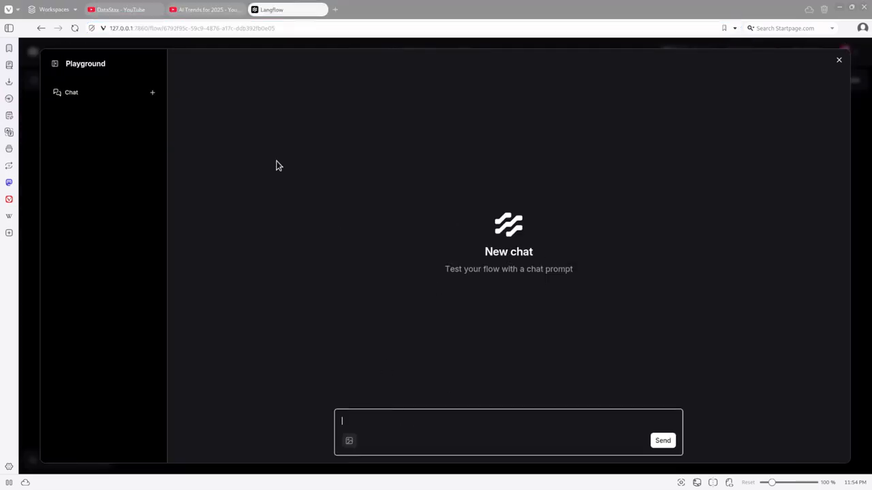
pyautogui.click(838, 59)
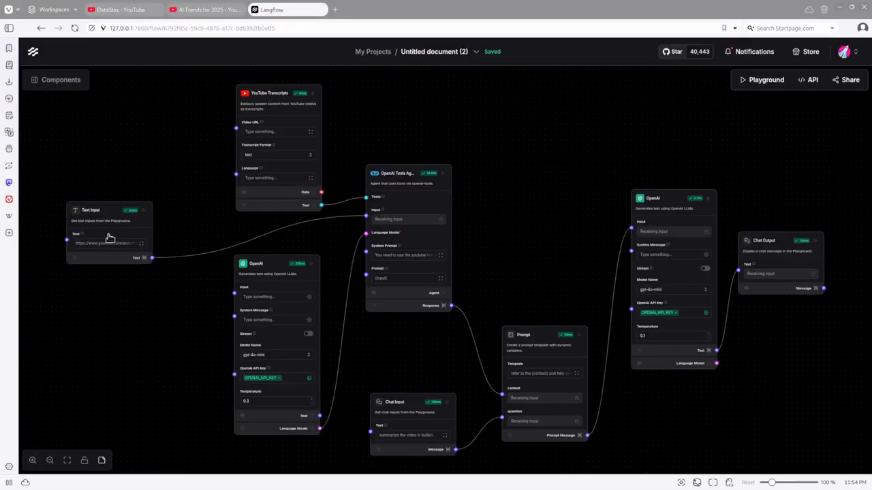
pyautogui.click(92, 246)
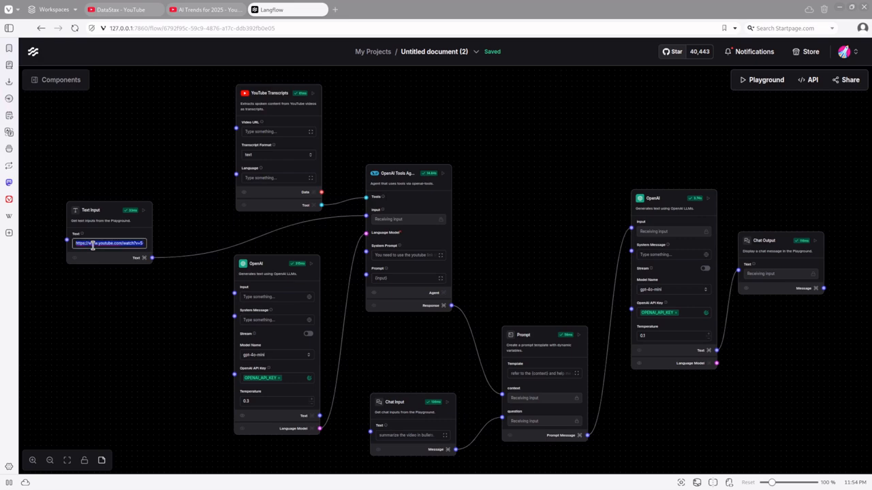
pyautogui.press('BackSpace')
pyautogui.hotkey('ctrl', 'v')
# Step: Run the flow from the Chat Output component with the question "summarize the video in bullets." and open the Playground
pyautogui.click(446, 438)
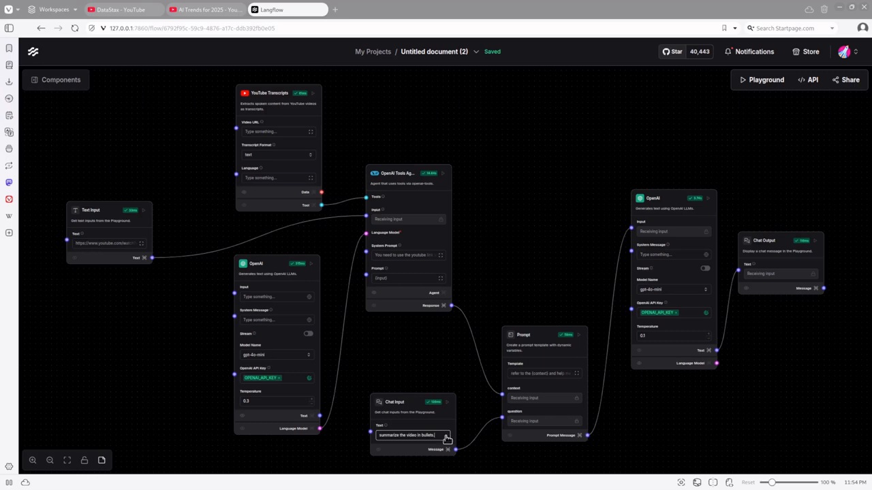
pyautogui.click(817, 242)
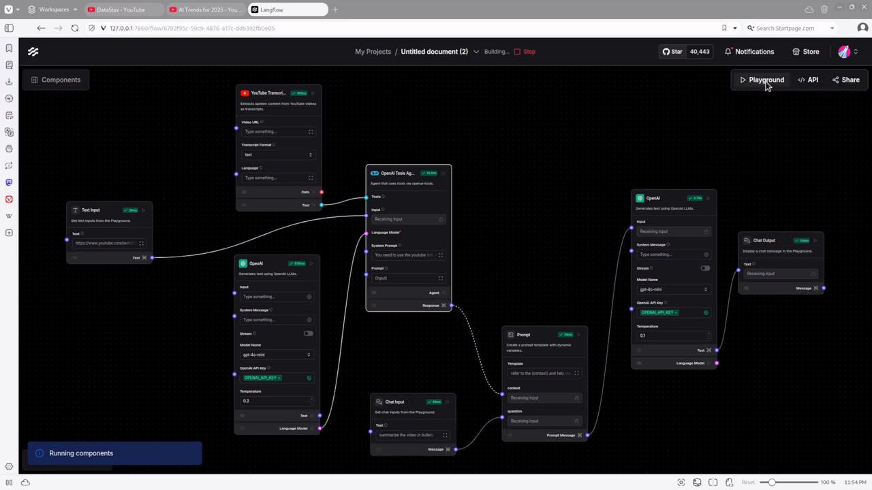
pyautogui.click(763, 80)
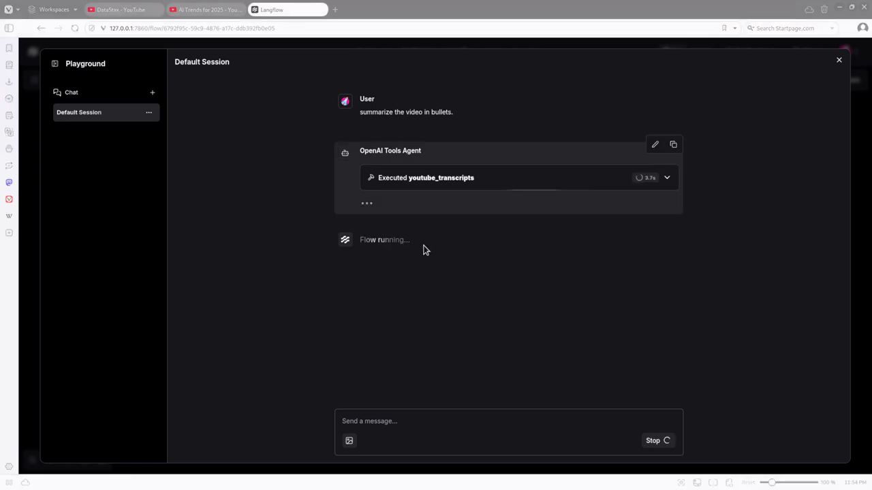
# Step: Expand the youtube_transcripts tool call and read through the transcript and the bulleted summary in the chat
pyautogui.click(667, 178)
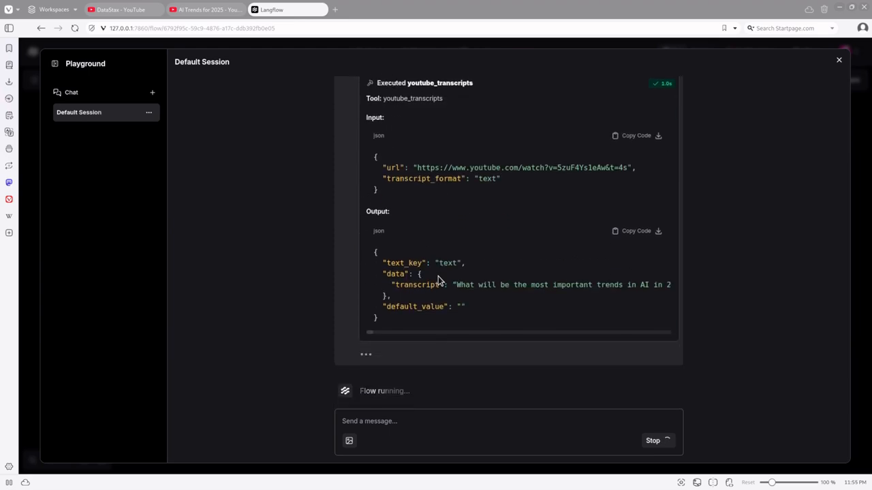
pyautogui.scroll(3, 464, 237)
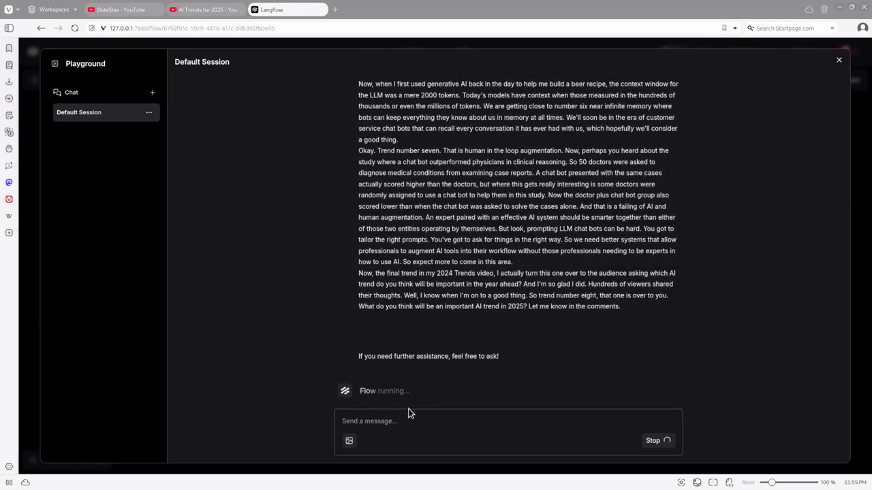
pyautogui.scroll(2, 409, 185)
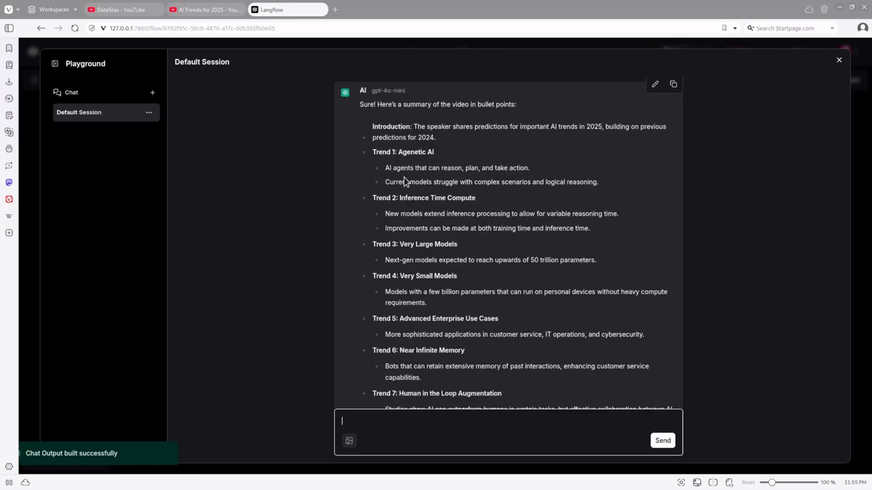
pyautogui.scroll(-2, 444, 306)
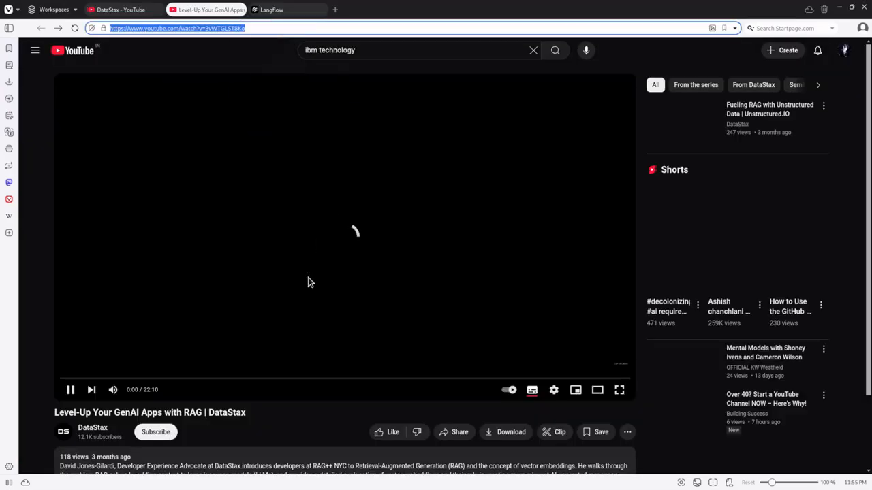
# Step: Copy the link of the "Level-Up Your GenAI Apps with RAG | DataStax" video and replace the Text Input's URL with it in Langflow
pyautogui.click(309, 276)
pyautogui.scroll(-2, 316, 173)
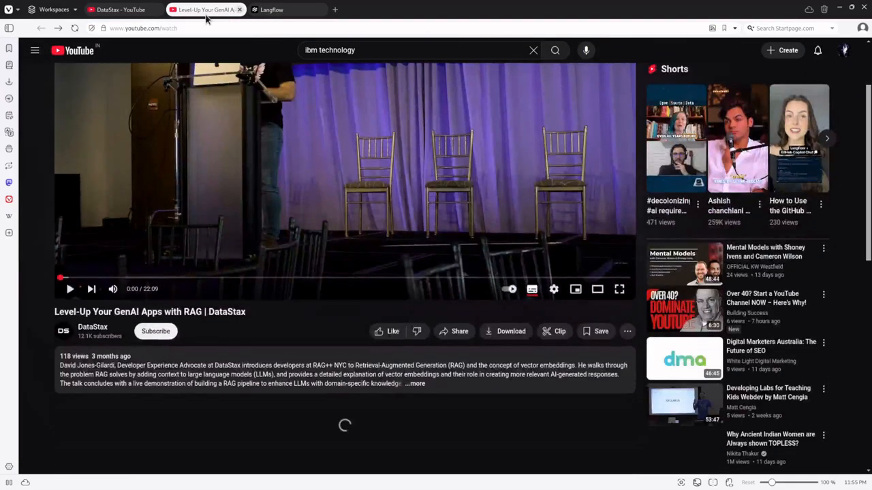
pyautogui.click(149, 29)
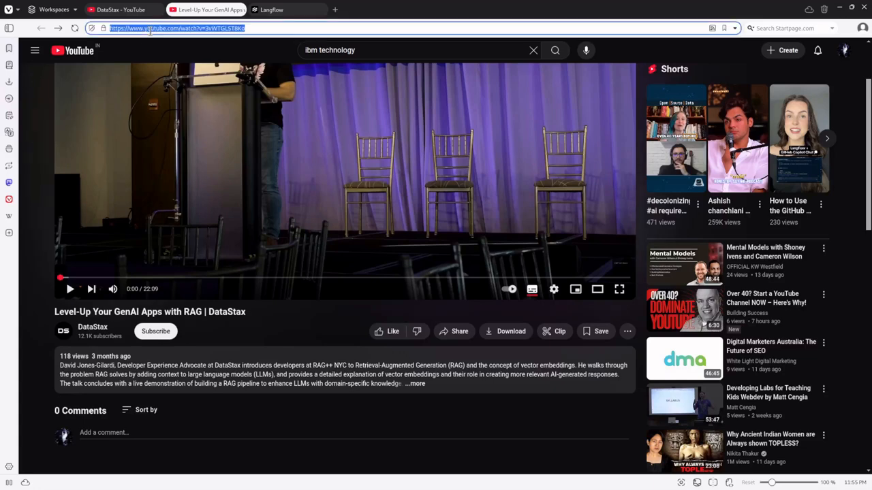
pyautogui.click(286, 10)
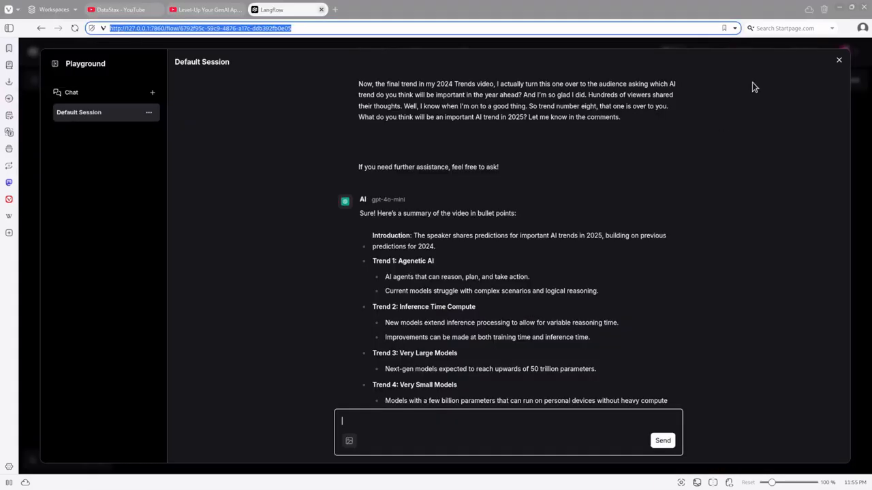
pyautogui.click(839, 61)
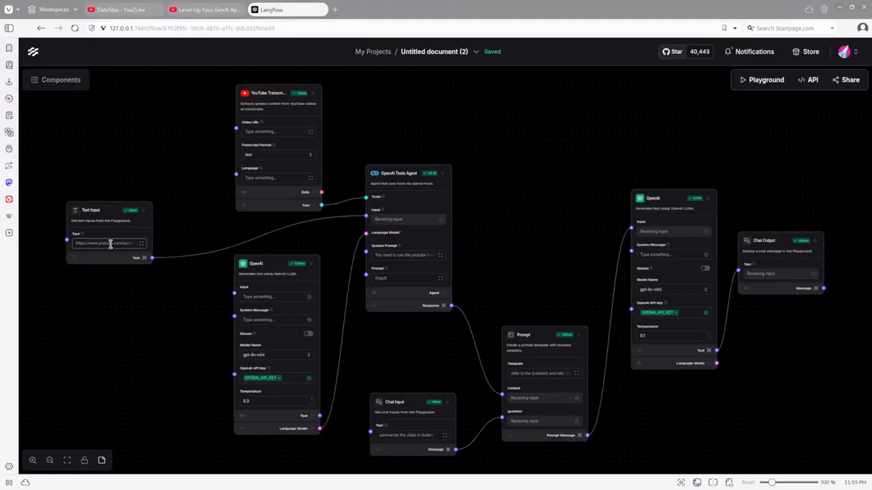
pyautogui.click(110, 244)
pyautogui.hotkey('ctrl', 'a')
pyautogui.press('BackSpace')
pyautogui.hotkey('ctrl', 'v')
# Step: Try to run the flow from the Chat Output component and read the resulting chat response in the Playground
pyautogui.click(817, 242)
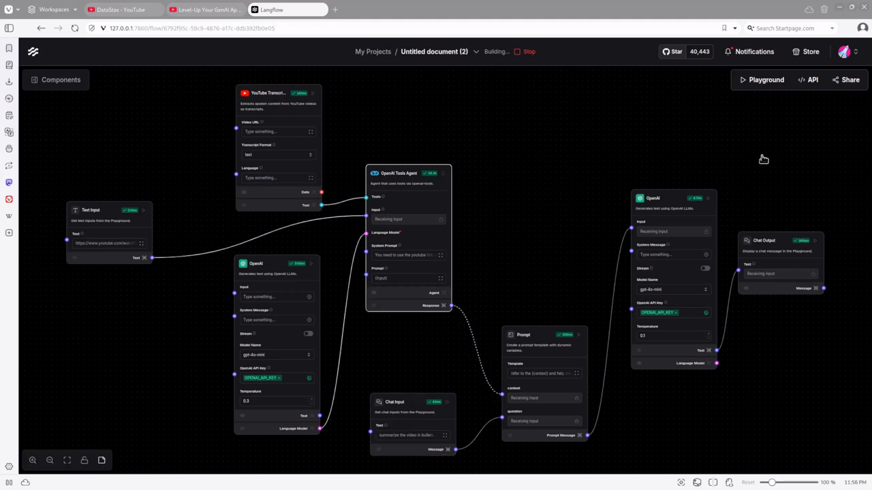
pyautogui.click(770, 83)
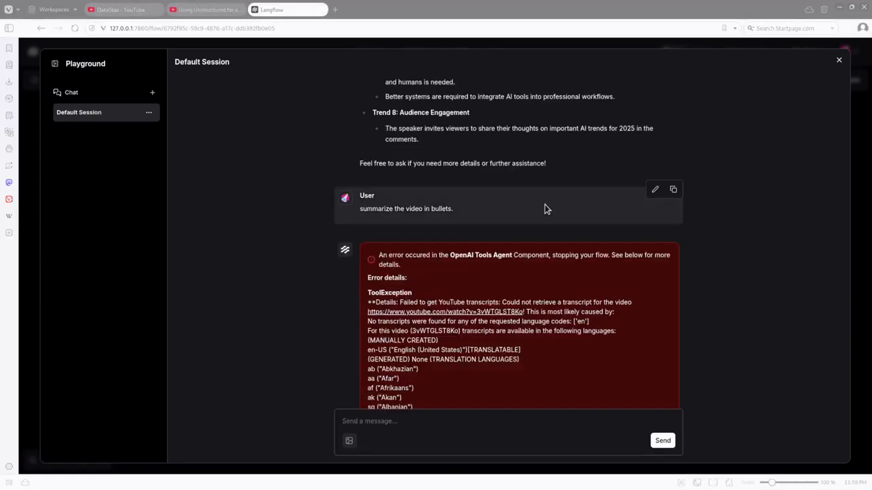
pyautogui.scroll(-5, 545, 206)
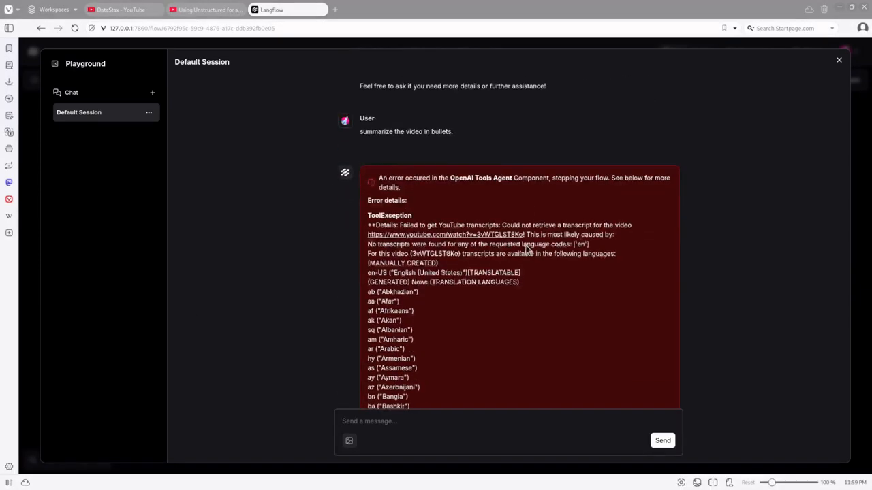
pyautogui.scroll(2, 502, 271)
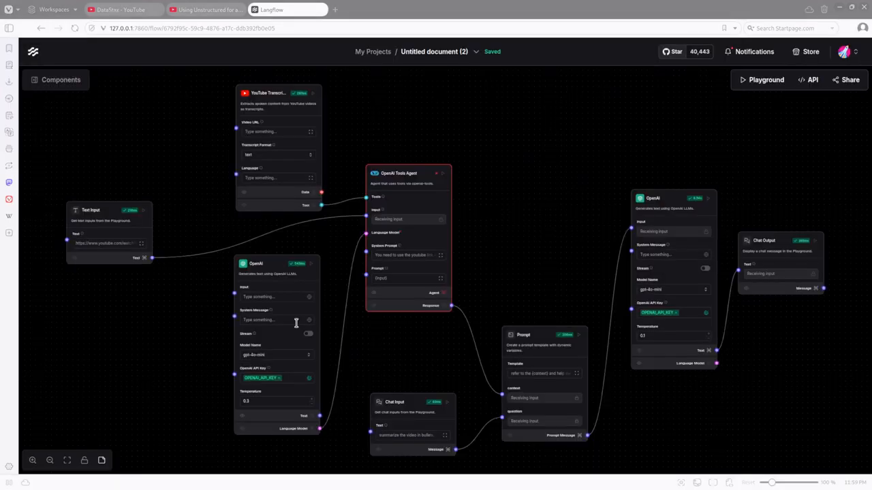
pyautogui.click(126, 244)
pyautogui.press('BackSpace')
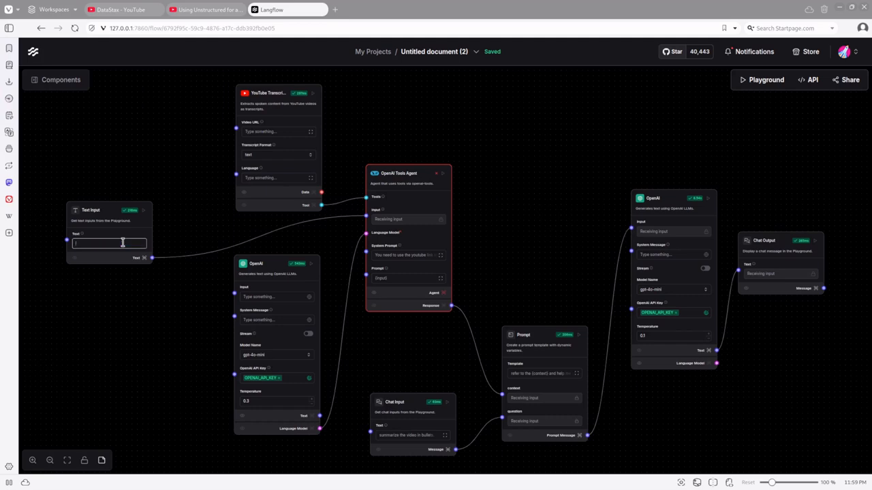
pyautogui.write('https://www.youtube.com/watch?v=5-XClhDJcJY&t=6s')
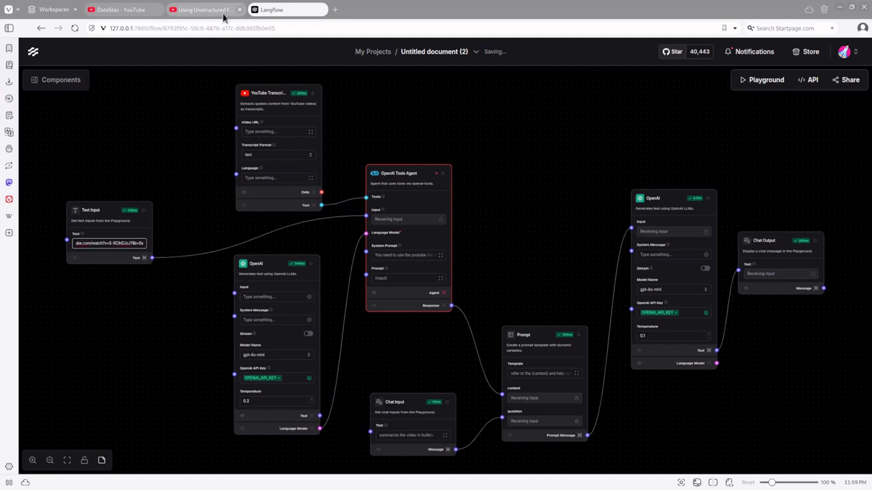
pyautogui.click(338, 141)
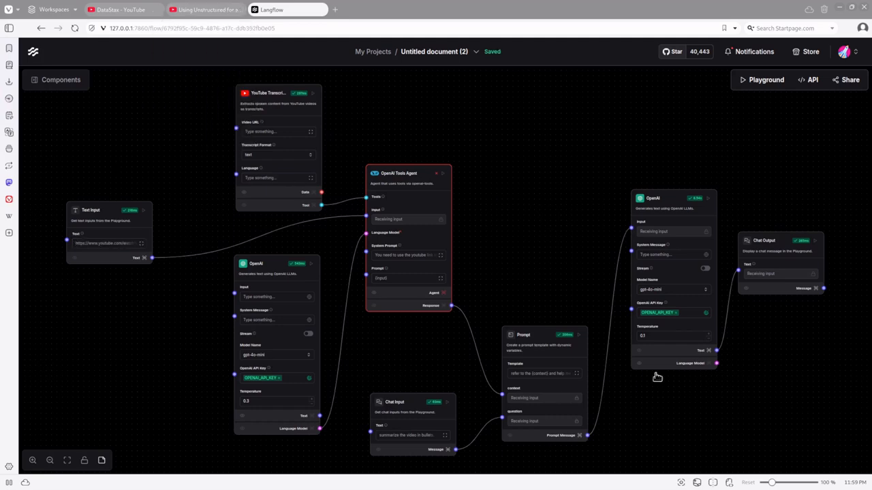
pyautogui.click(816, 241)
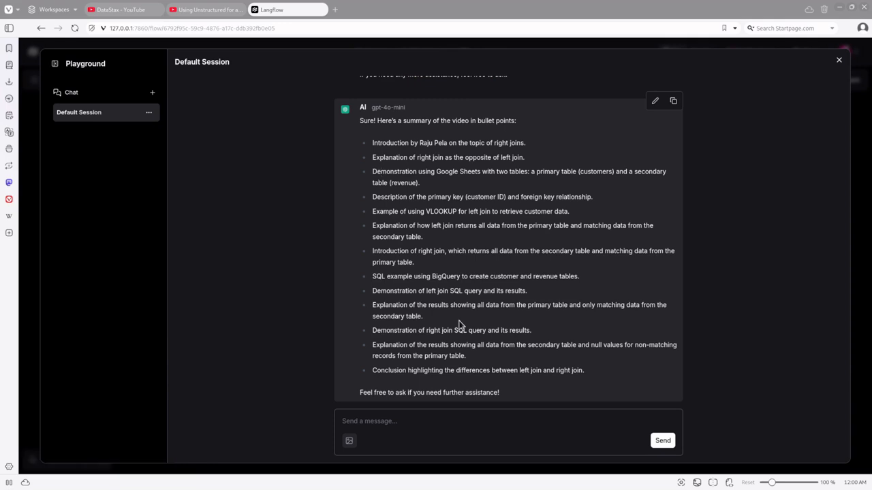
pyautogui.press('Escape')
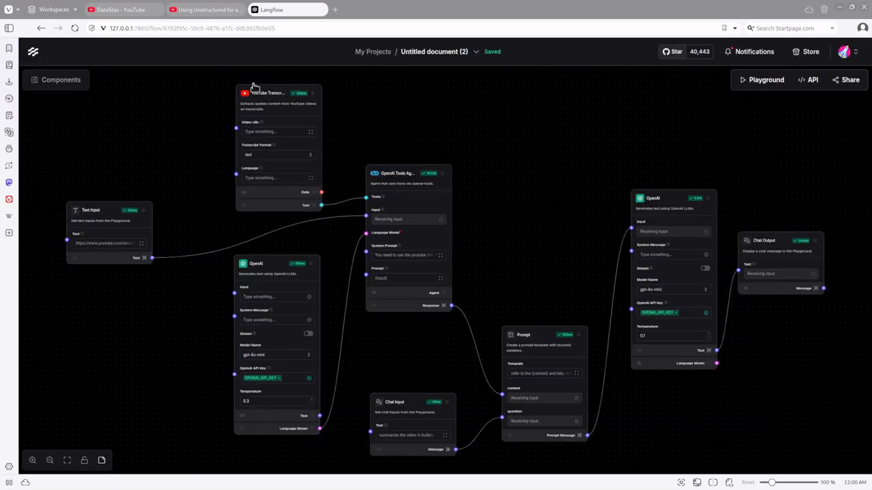
# Step: Open the flow's API integration code and view the Python API version
pyautogui.click(253, 87)
pyautogui.click(808, 79)
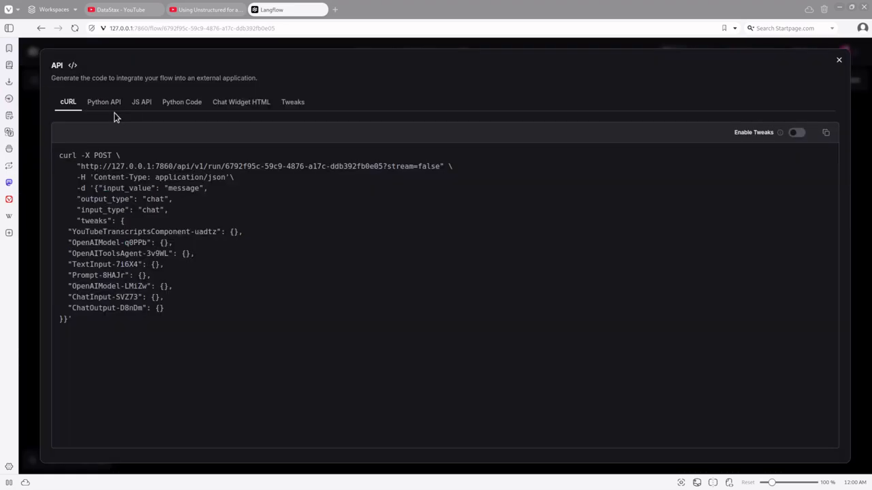
pyautogui.click(104, 102)
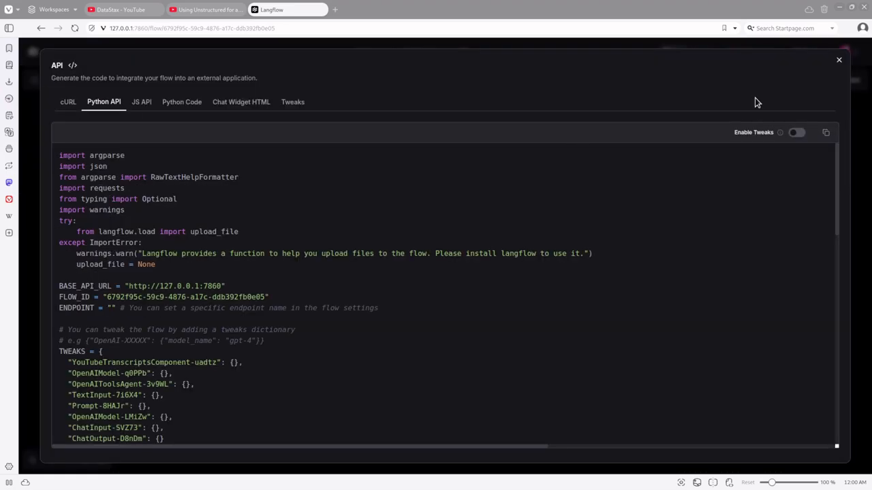